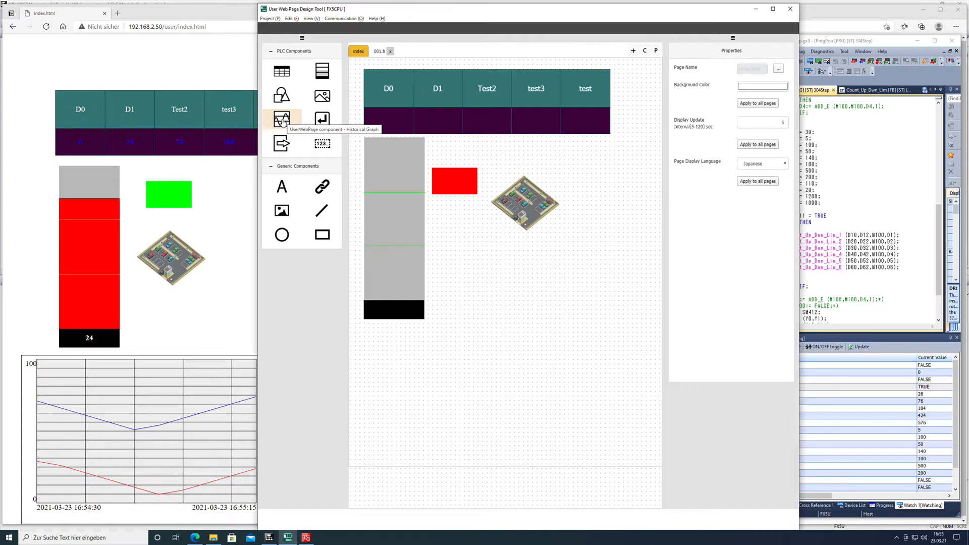
Add a historical graph to the index page below the bar graph, at X coordinate 60 and Y coordinate 710.
{"action": "left_click_drag", "start_coordinate": [283, 122], "coordinate": [420, 368]}
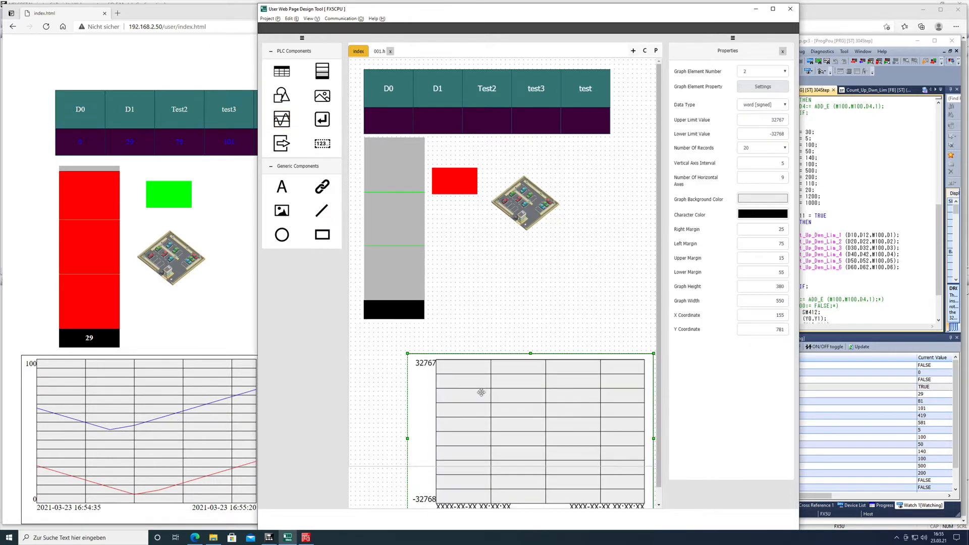
{"action": "left_click_drag", "start_coordinate": [481, 393], "coordinate": [444, 366]}
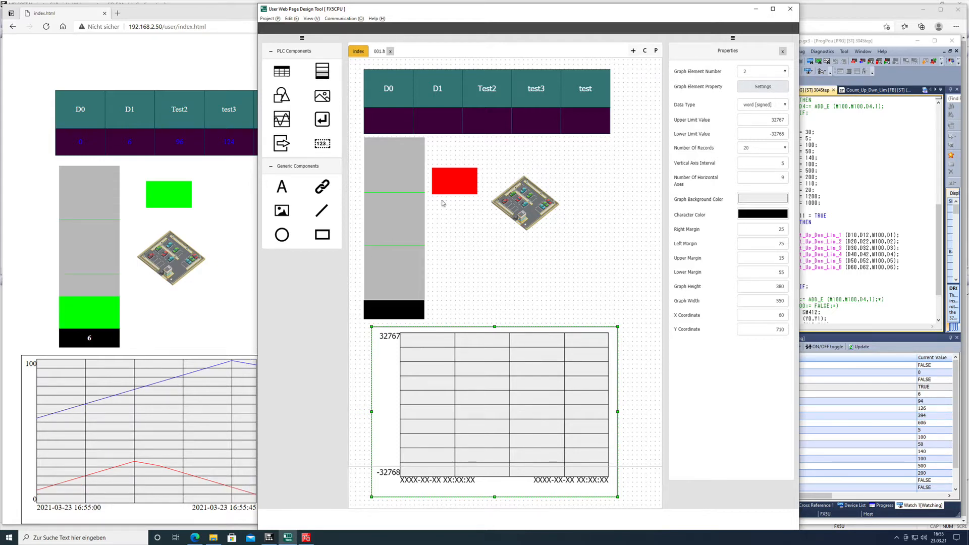
Assign device D1 to the graph's red line and device D2 to its blue line.
{"action": "left_click", "coordinate": [777, 91]}
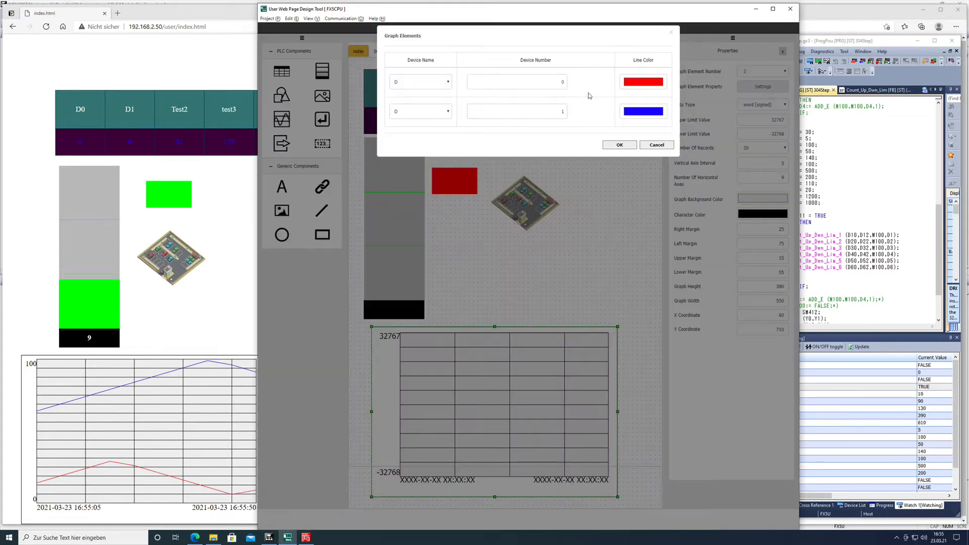
{"action": "left_click", "coordinate": [566, 82]}
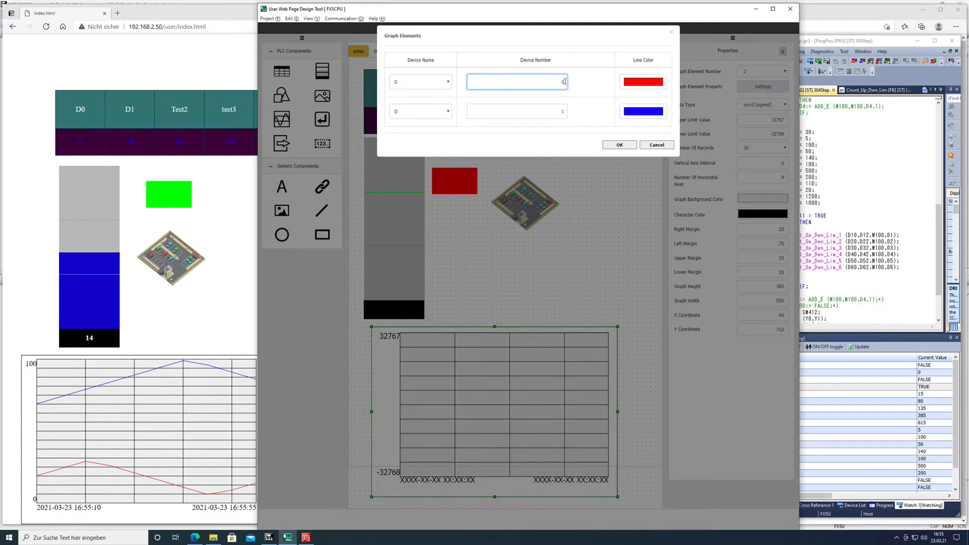
{"action": "key", "text": "BackSpace"}
{"action": "type", "text": "1"}
{"action": "left_click", "coordinate": [564, 111]}
{"action": "key", "text": "BackSpace"}
{"action": "type", "text": "2"}
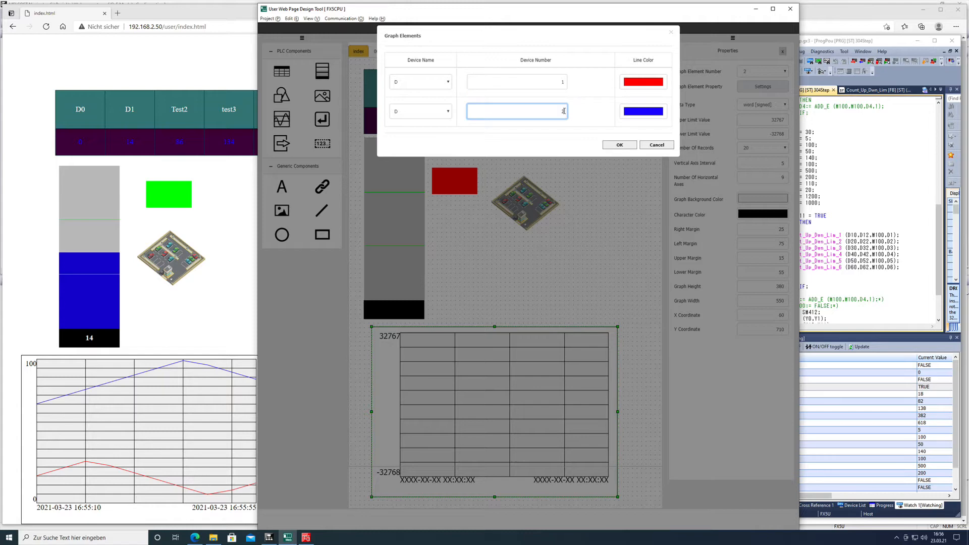
{"action": "left_click", "coordinate": [618, 145]}
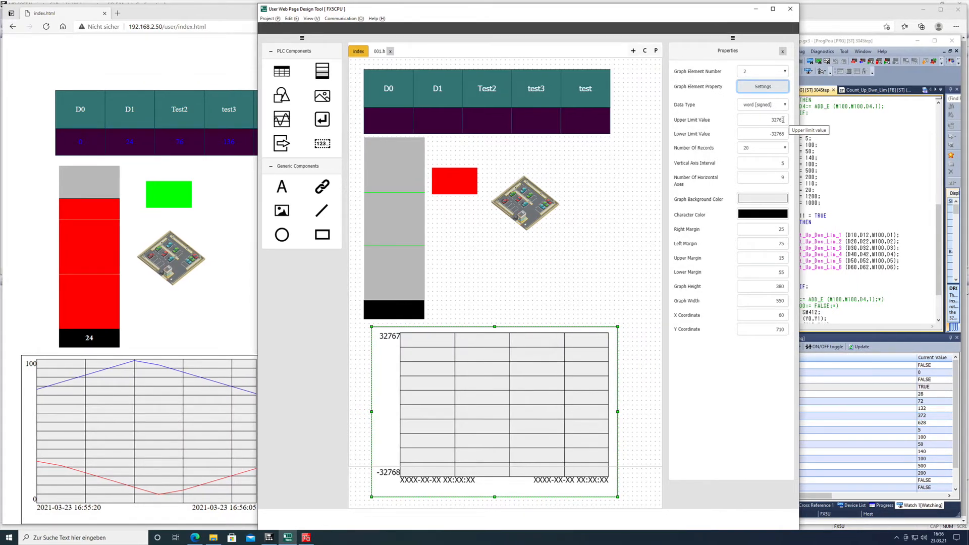
Set the historical graph's upper limit value to 100 and its lower limit value to 0.
{"action": "double_click", "coordinate": [783, 120]}
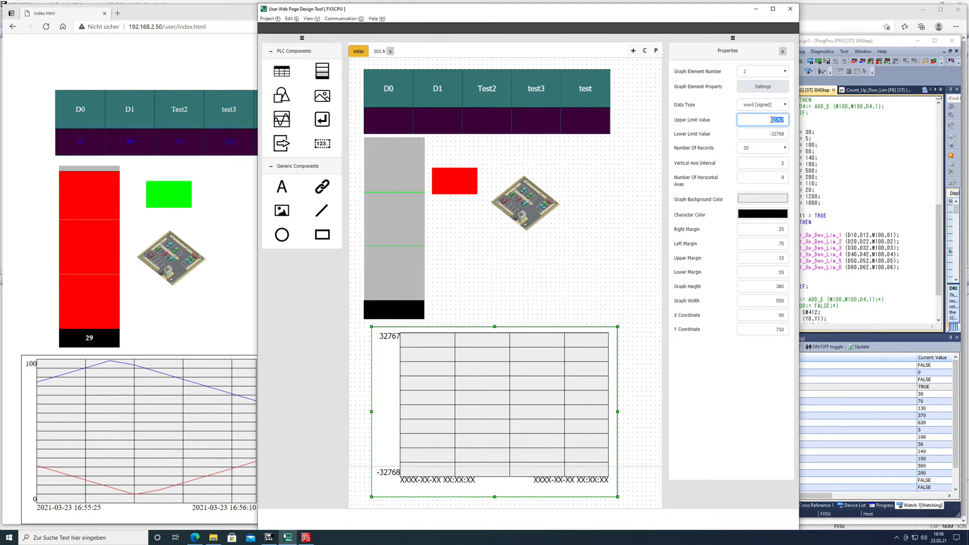
{"action": "type", "text": "100"}
{"action": "left_click", "coordinate": [784, 134]}
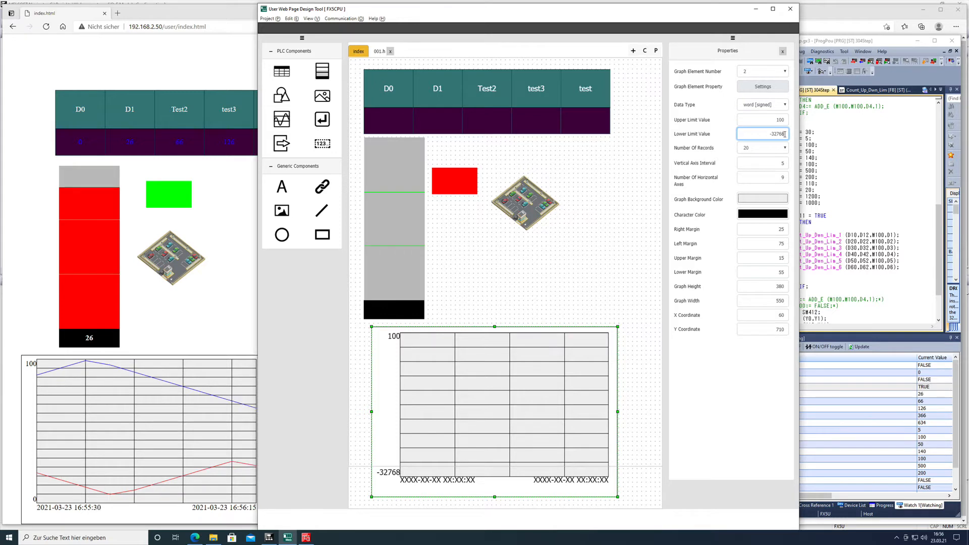
{"action": "double_click", "coordinate": [778, 134]}
{"action": "type", "text": "0"}
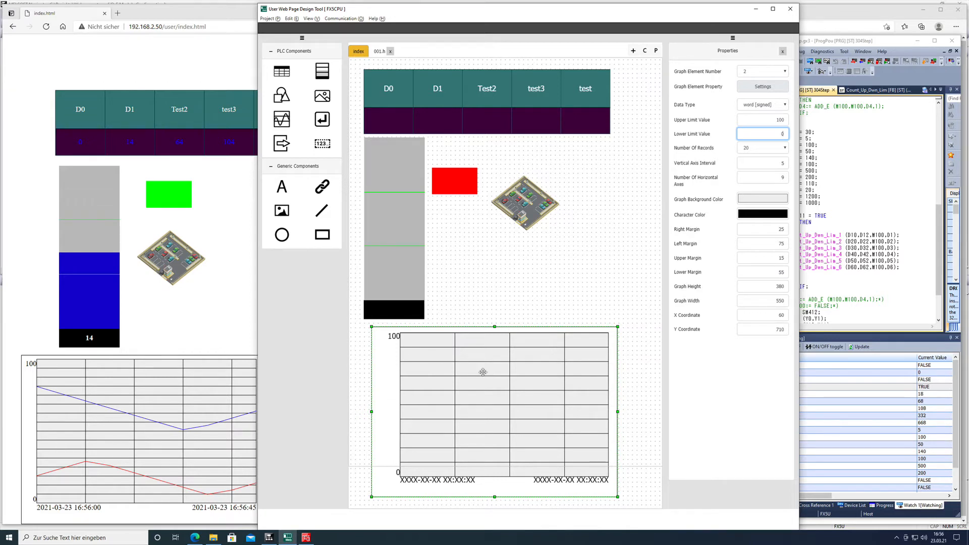
Set the graph's vertical axis interval to 4 and its number of horizontal axes to 15, keeping the background color.
{"action": "left_click", "coordinate": [784, 164]}
{"action": "key", "text": "BackSpace"}
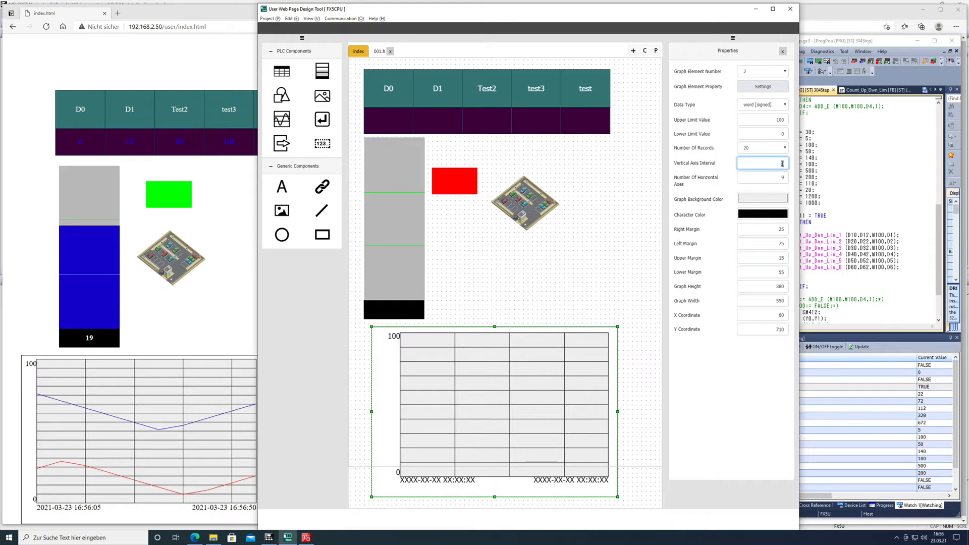
{"action": "type", "text": "10"}
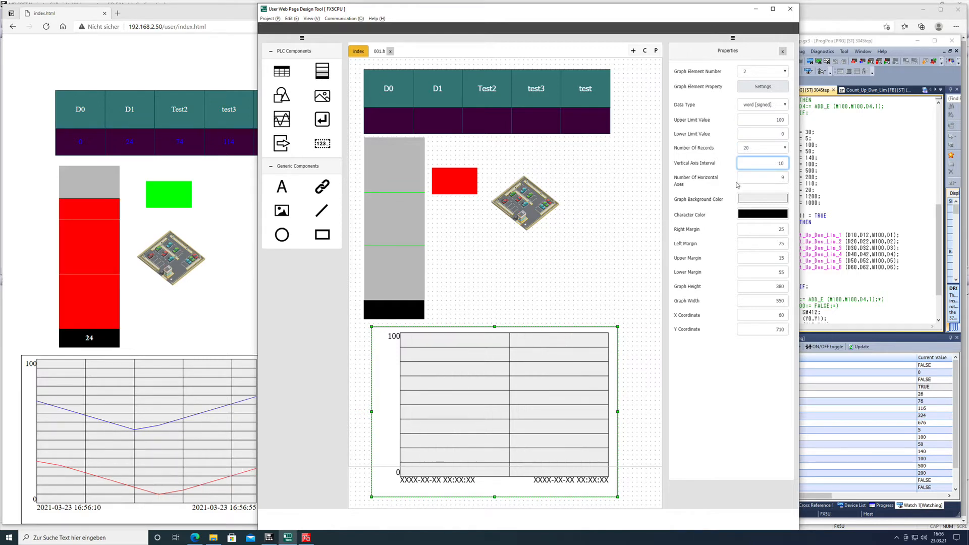
{"action": "key", "text": "BackSpace"}
{"action": "type", "text": "4"}
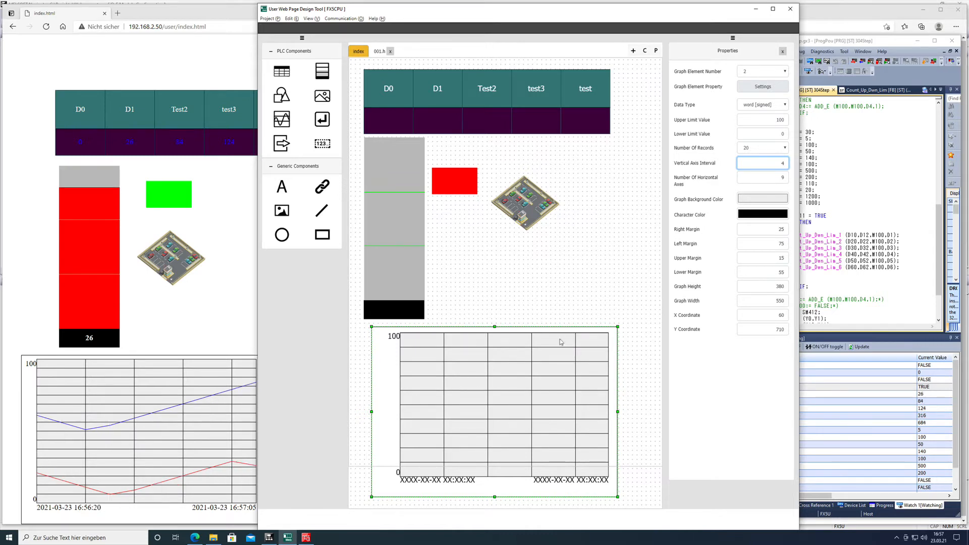
{"action": "left_click", "coordinate": [783, 178]}
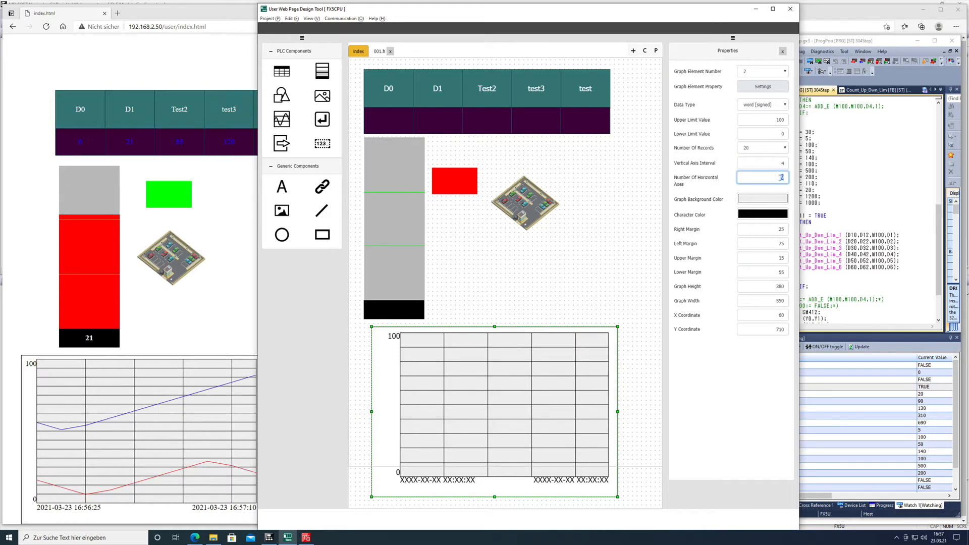
{"action": "type", "text": "15"}
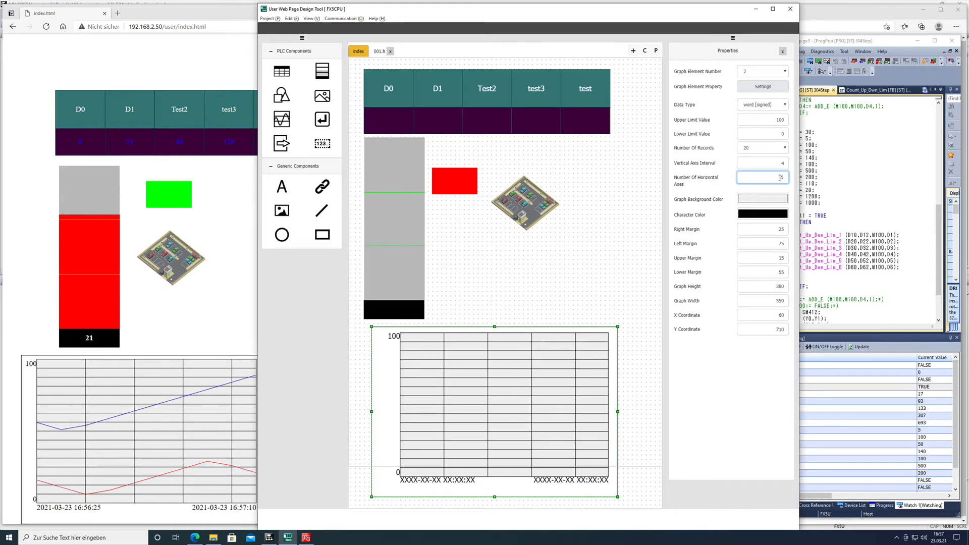
{"action": "left_click", "coordinate": [762, 199]}
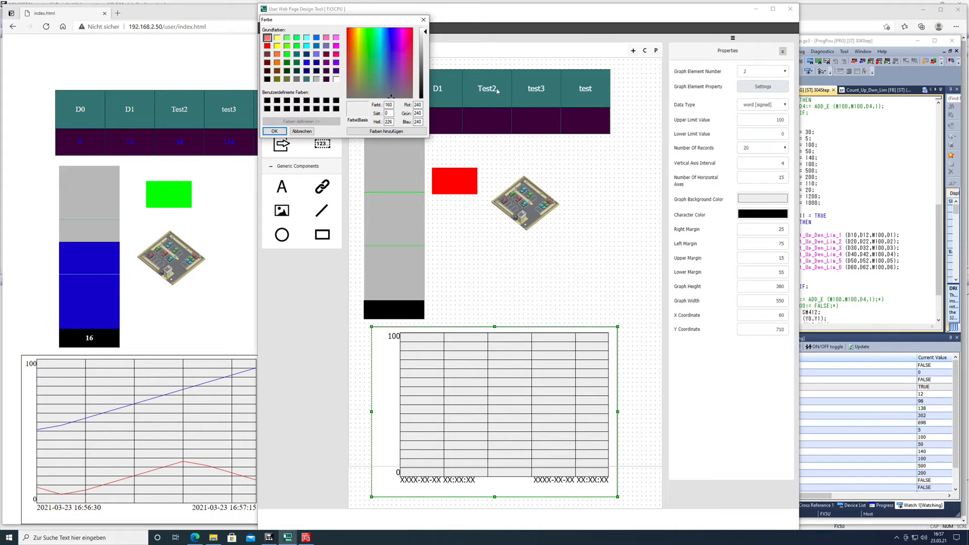
{"action": "left_click", "coordinate": [302, 131]}
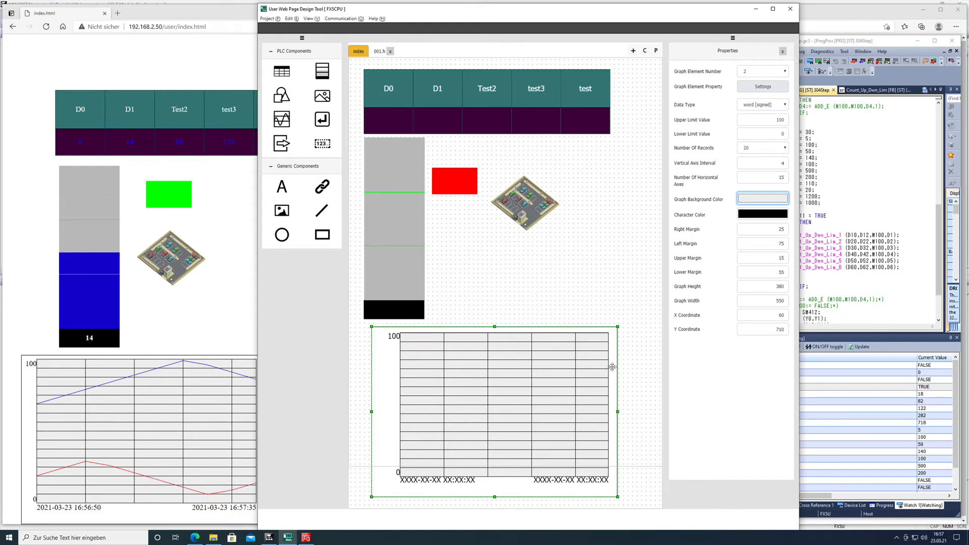
Set the graph's right margin to 1 and its graph width to 500.
{"action": "double_click", "coordinate": [781, 229]}
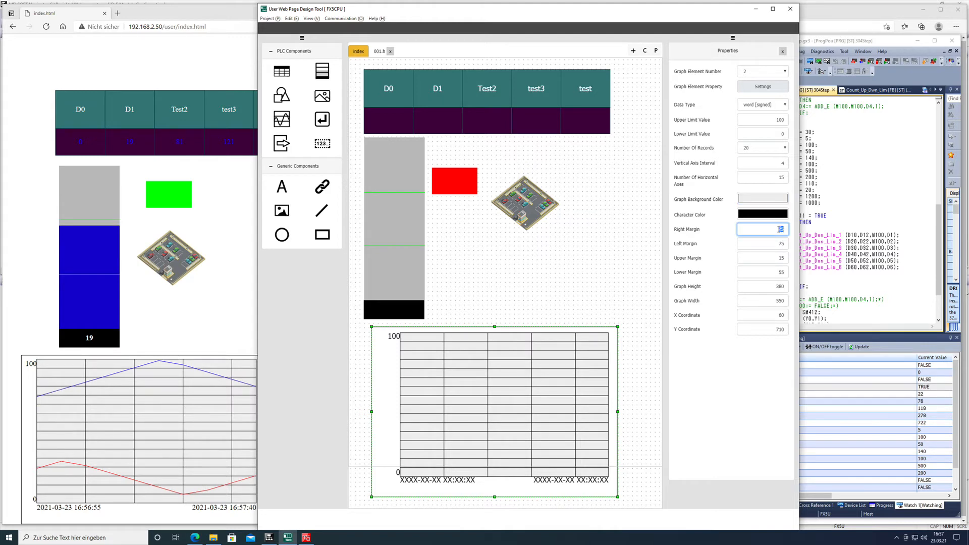
{"action": "type", "text": "1"}
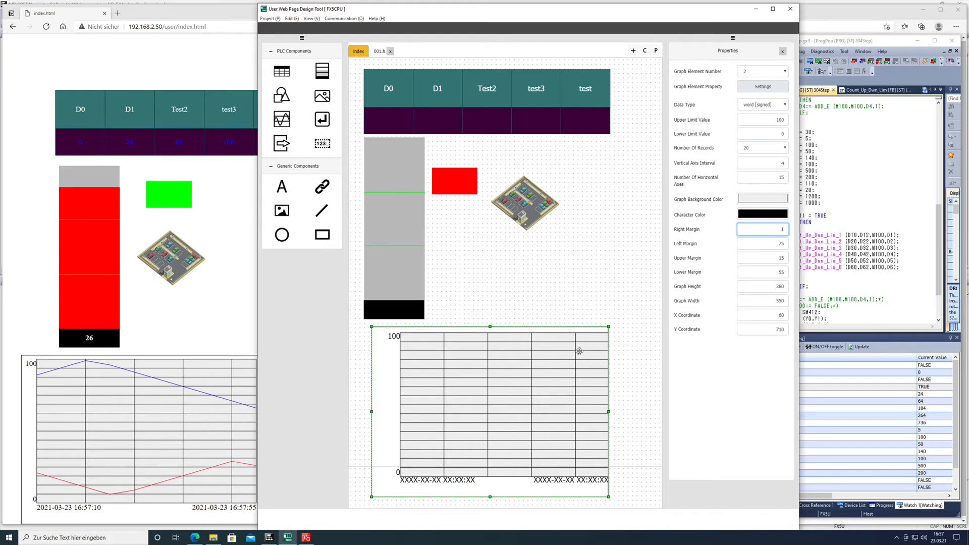
{"action": "left_click", "coordinate": [783, 301]}
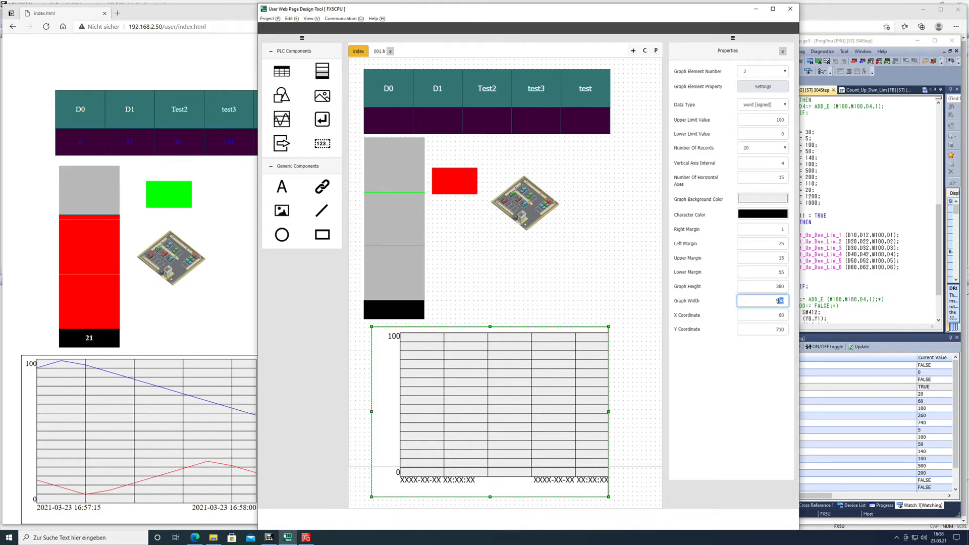
{"action": "type", "text": "00"}
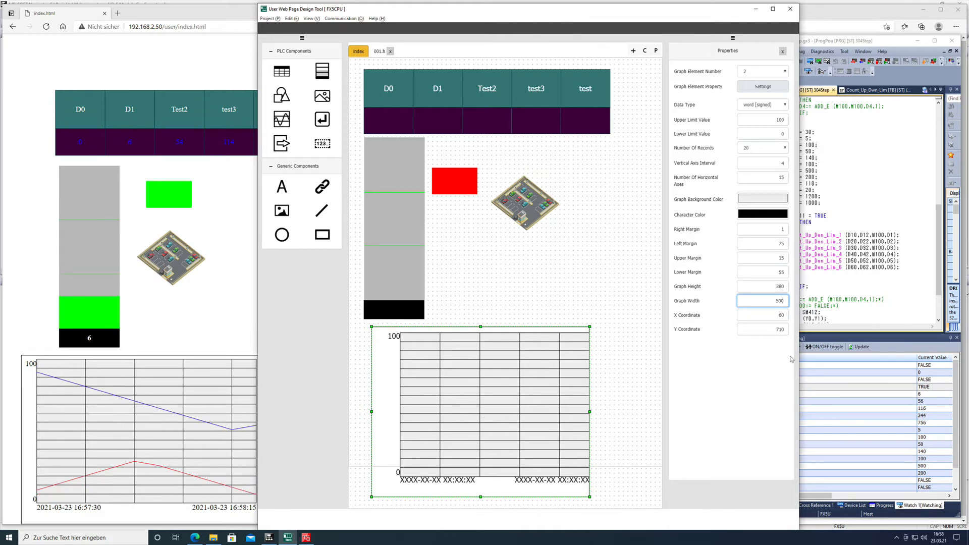
Switch to GX Works3 and execute the remote STOP operation on the PLC.
{"action": "left_click", "coordinate": [870, 294]}
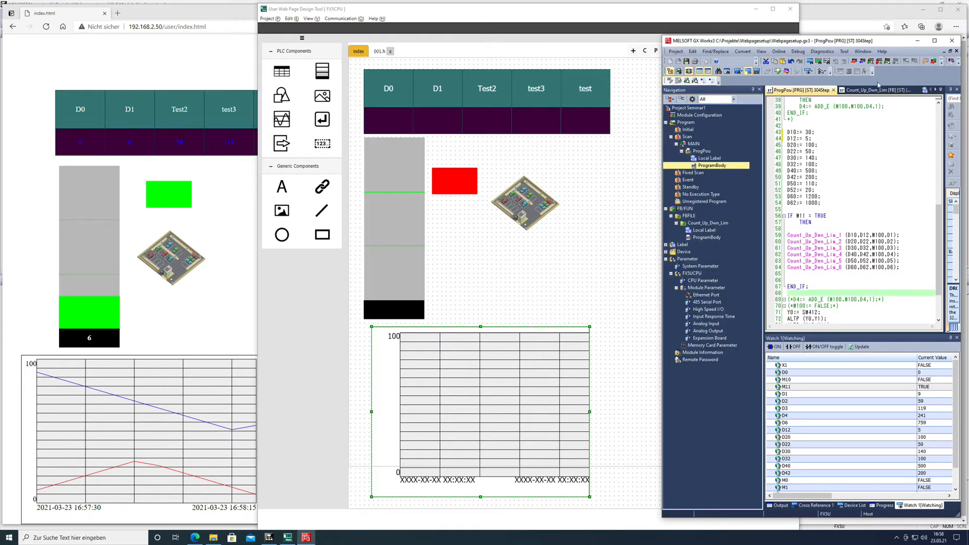
{"action": "left_click", "coordinate": [779, 52]}
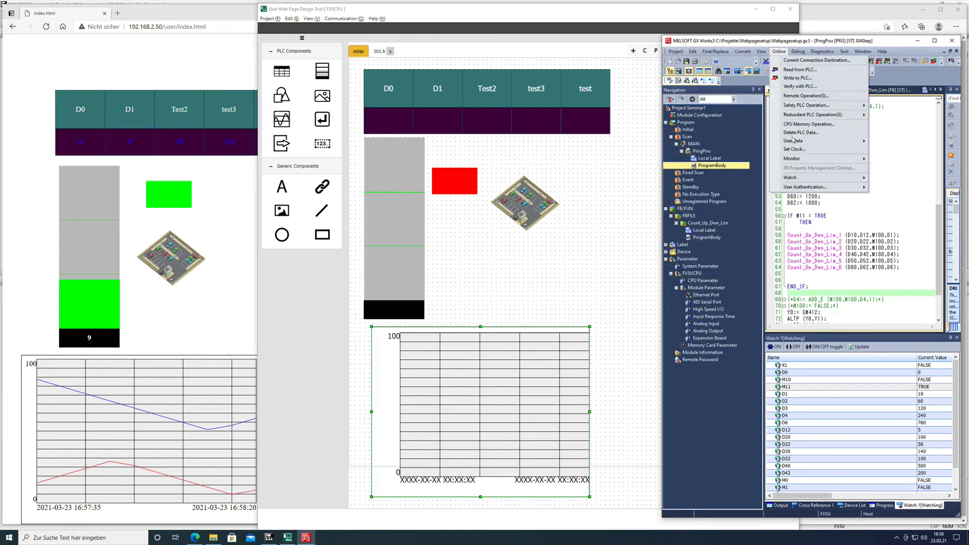
{"action": "left_click", "coordinate": [804, 96]}
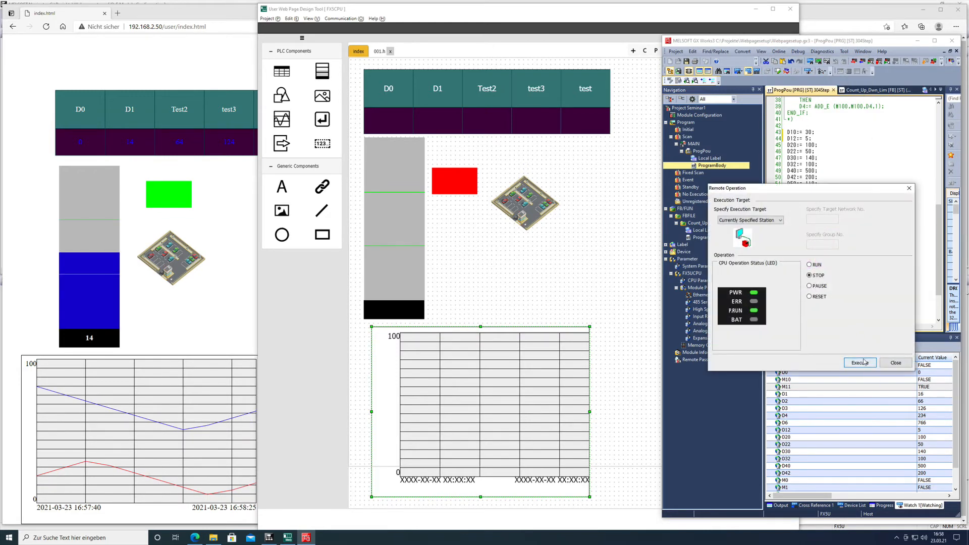
{"action": "left_click", "coordinate": [861, 362]}
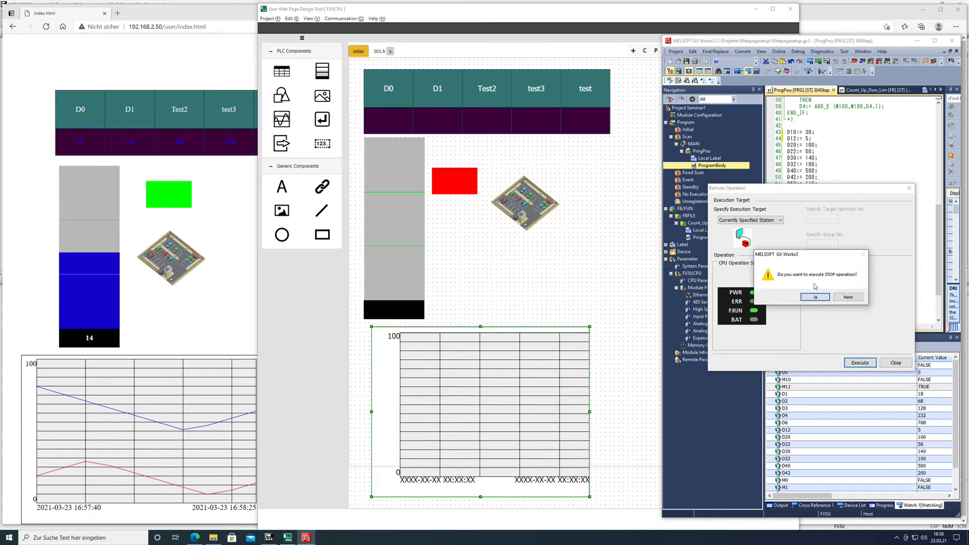
{"action": "left_click", "coordinate": [815, 298]}
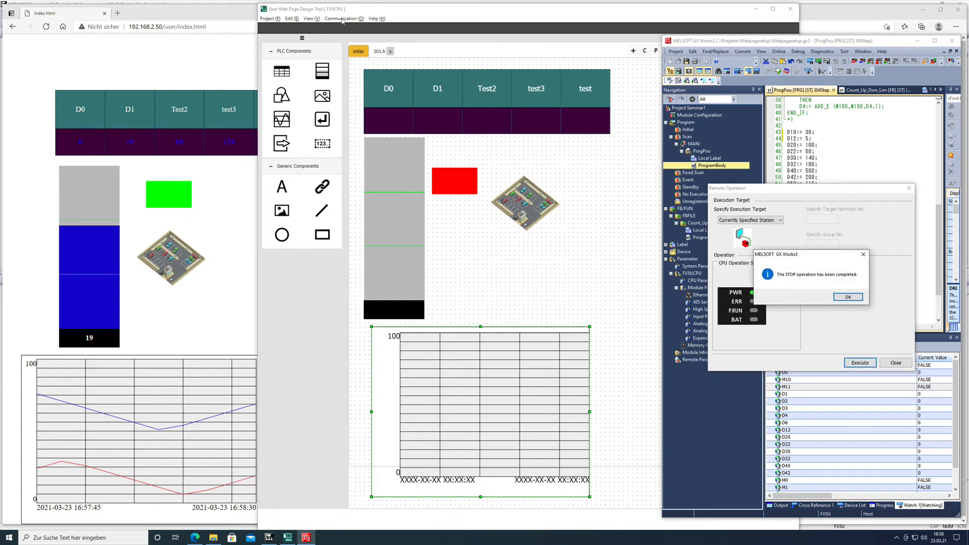
Switch to the User Web Page Design Tool and write the web page files to the PLC, accepting the existing write settings.
{"action": "left_click", "coordinate": [341, 19]}
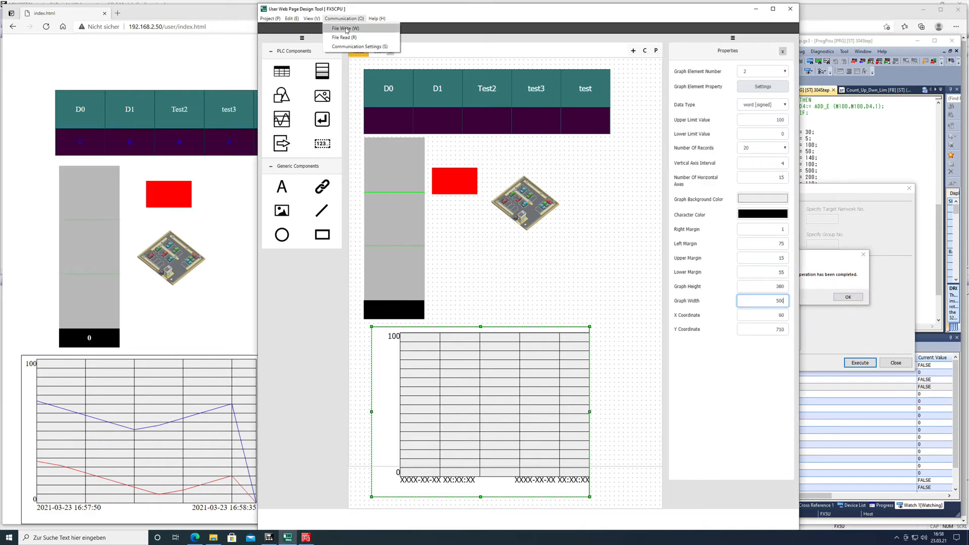
{"action": "left_click", "coordinate": [347, 31]}
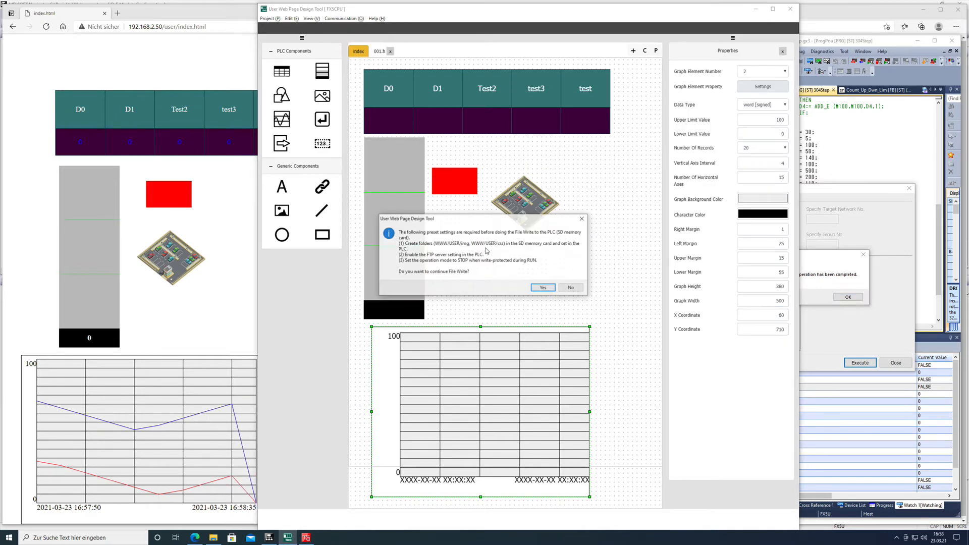
{"action": "left_click", "coordinate": [544, 287]}
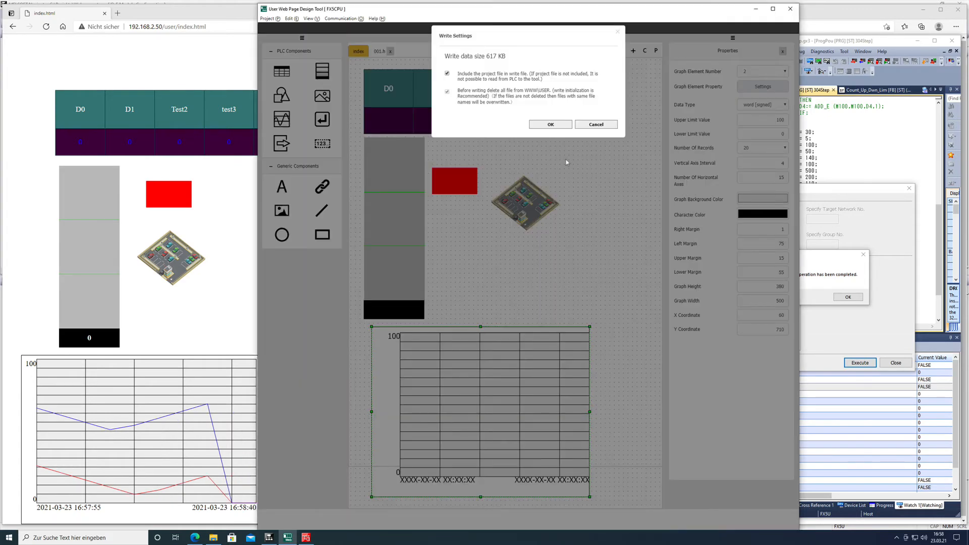
{"action": "left_click", "coordinate": [560, 125]}
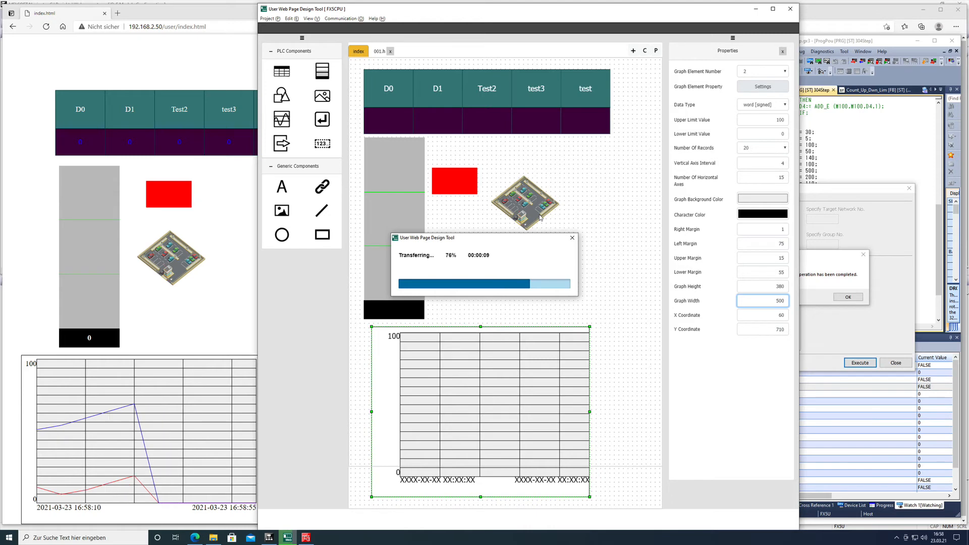
Switch to GX Works3 and execute the remote RUN operation on the PLC.
{"action": "left_click", "coordinate": [857, 299]}
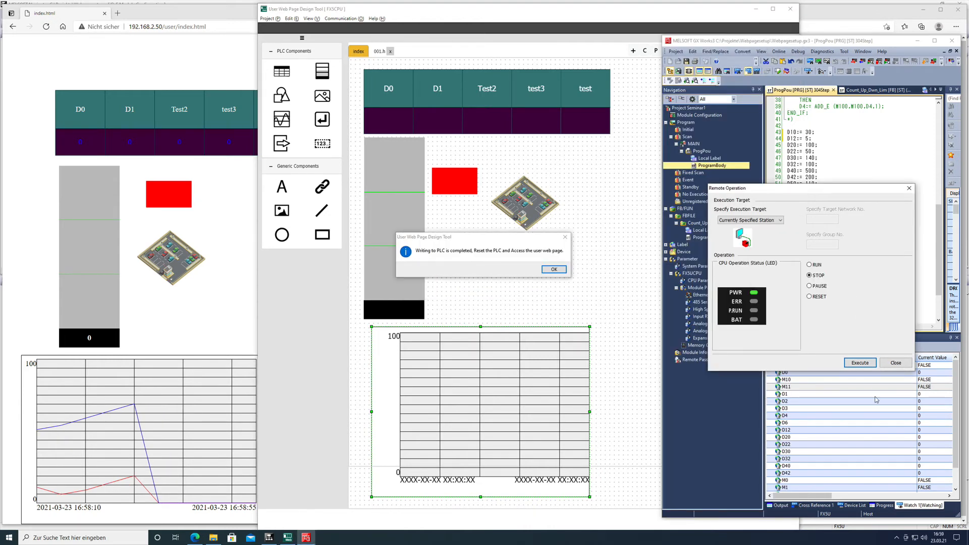
{"action": "left_click", "coordinate": [810, 265]}
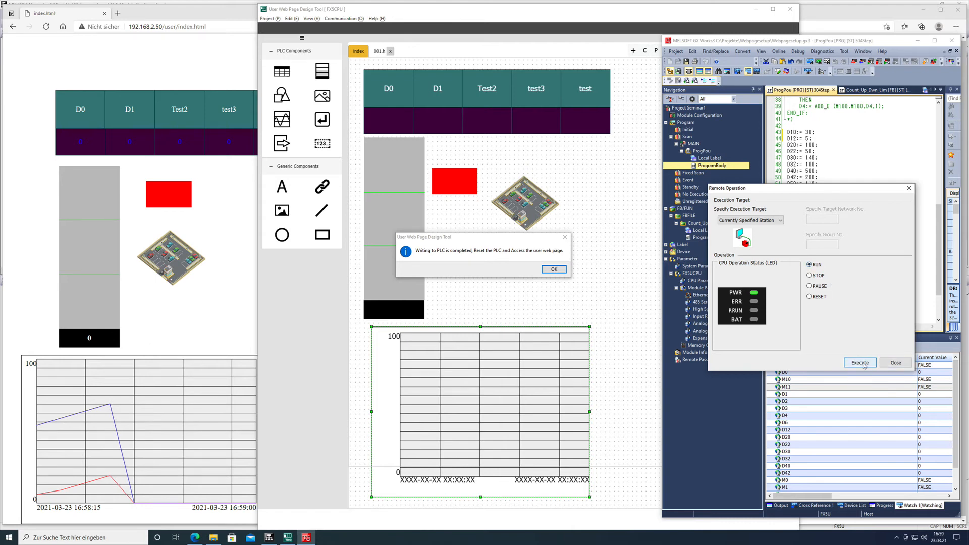
{"action": "left_click", "coordinate": [864, 365]}
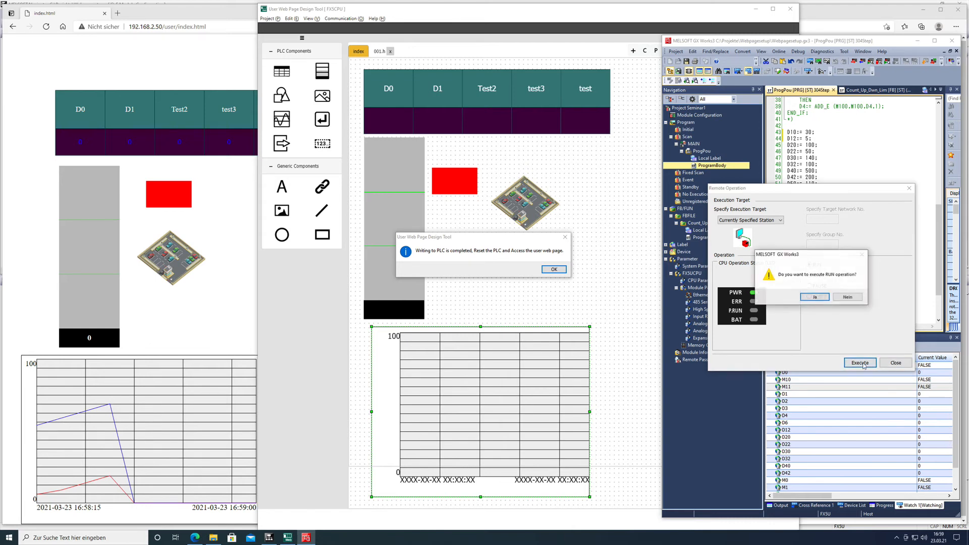
{"action": "left_click", "coordinate": [813, 297]}
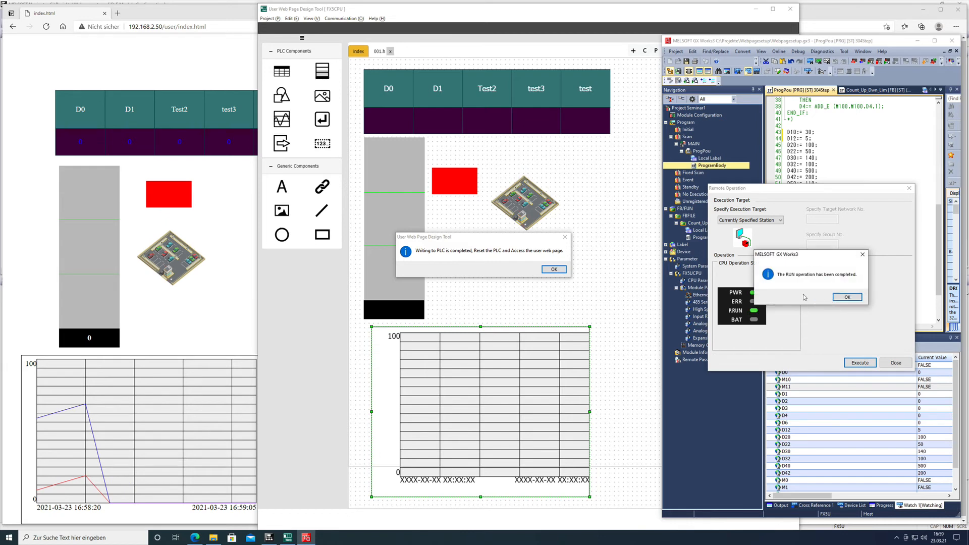
Switch to the browser and reload the PLC's index.html user page.
{"action": "left_click", "coordinate": [192, 324]}
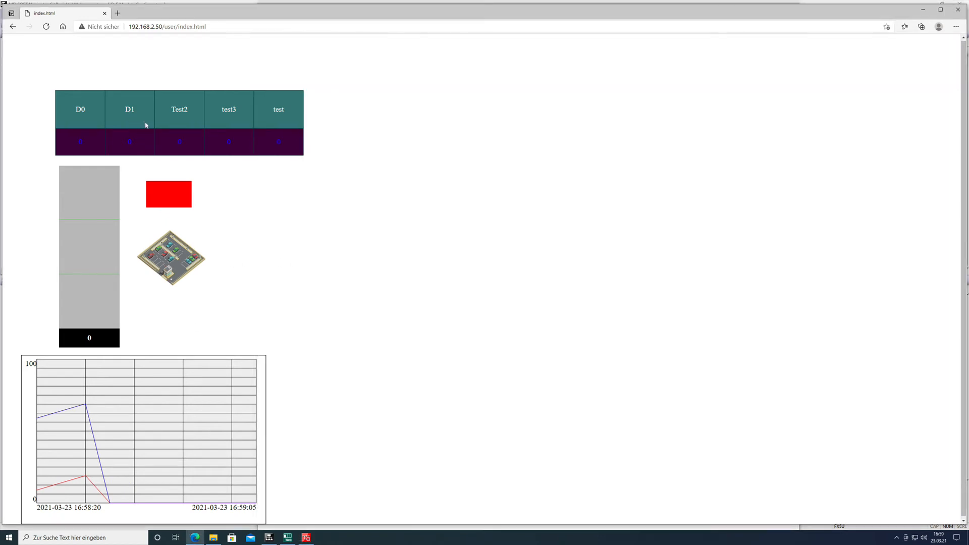
{"action": "left_click", "coordinate": [46, 26]}
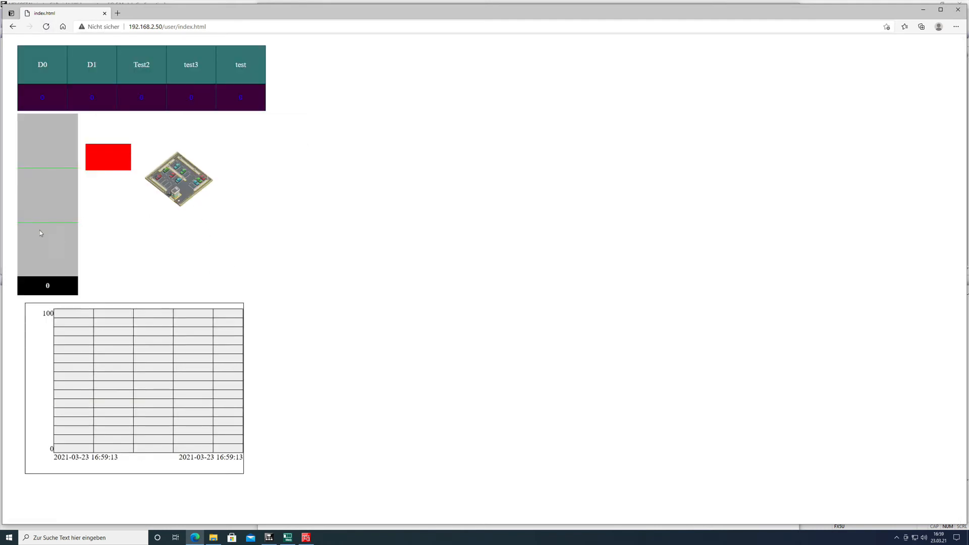
Switch to GX Works3, acknowledge the remote RUN operation message and close the Remote Operation dialog.
{"action": "left_click", "coordinate": [288, 537]}
{"action": "left_click", "coordinate": [307, 538]}
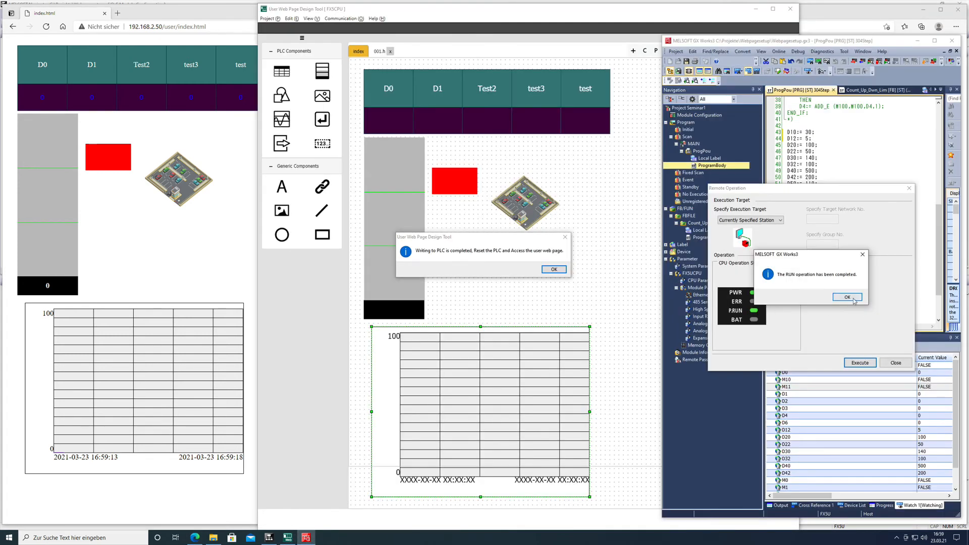
{"action": "left_click", "coordinate": [900, 365]}
{"action": "left_click", "coordinate": [847, 298]}
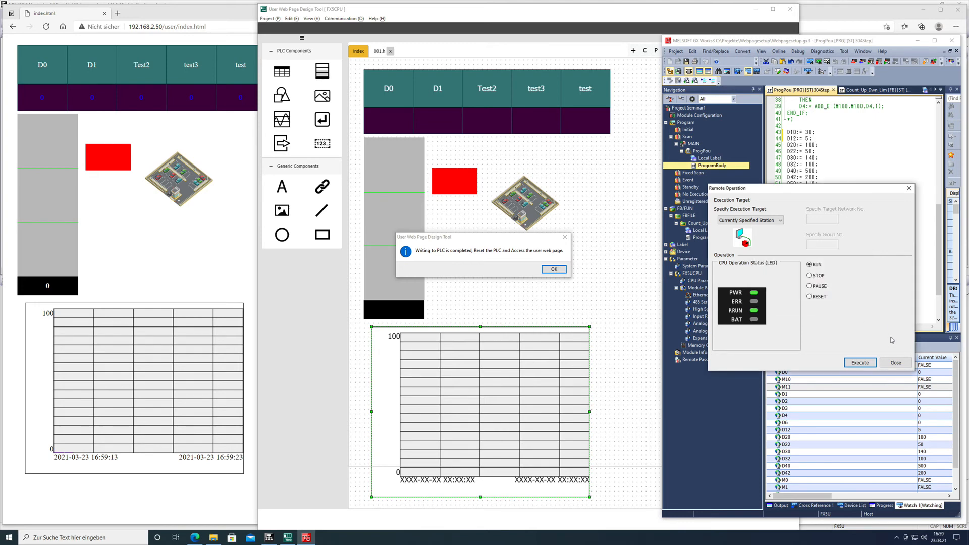
{"action": "left_click", "coordinate": [897, 364]}
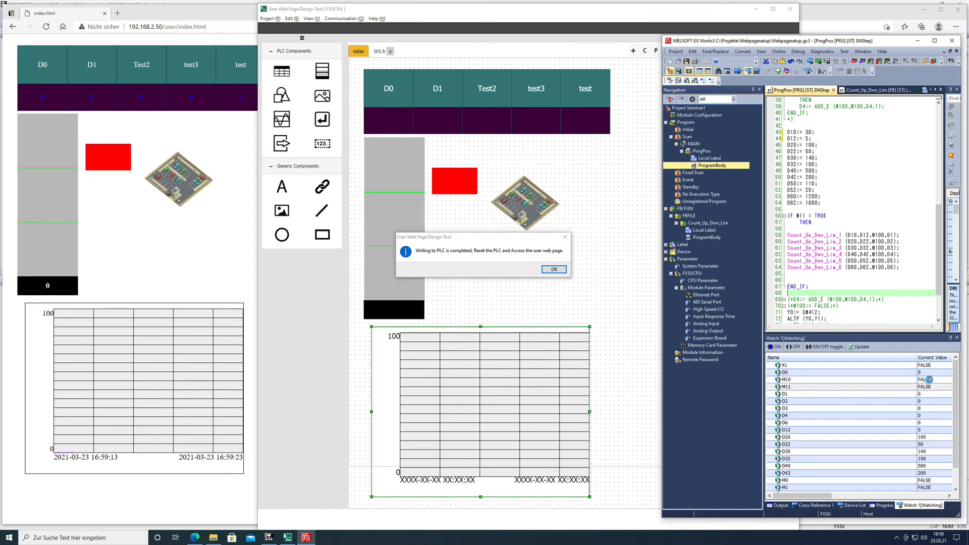
Set the current value of M10 to 1 in the Watch 1 list to start the counters.
{"action": "left_click", "coordinate": [929, 380]}
{"action": "left_click", "coordinate": [929, 380]}
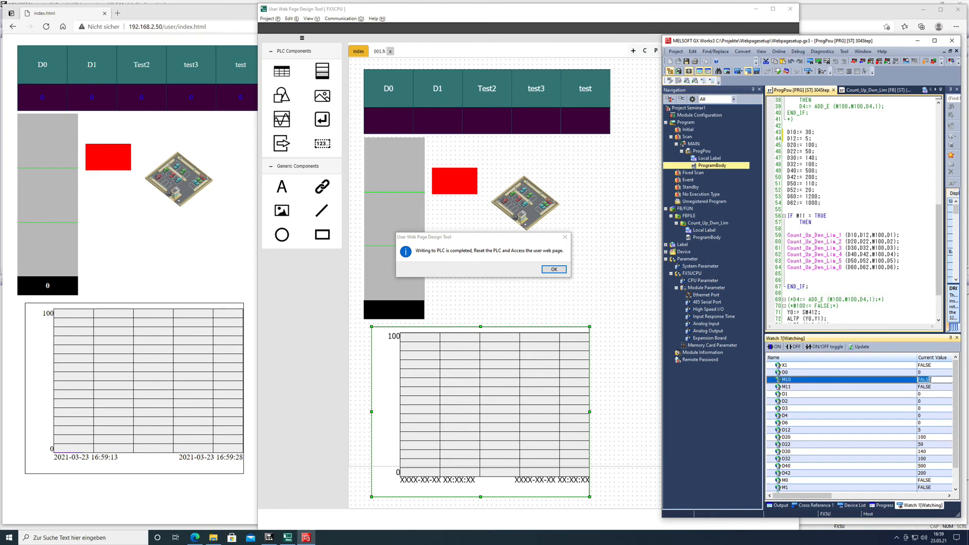
{"action": "type", "text": "1"}
{"action": "key", "text": "Return"}
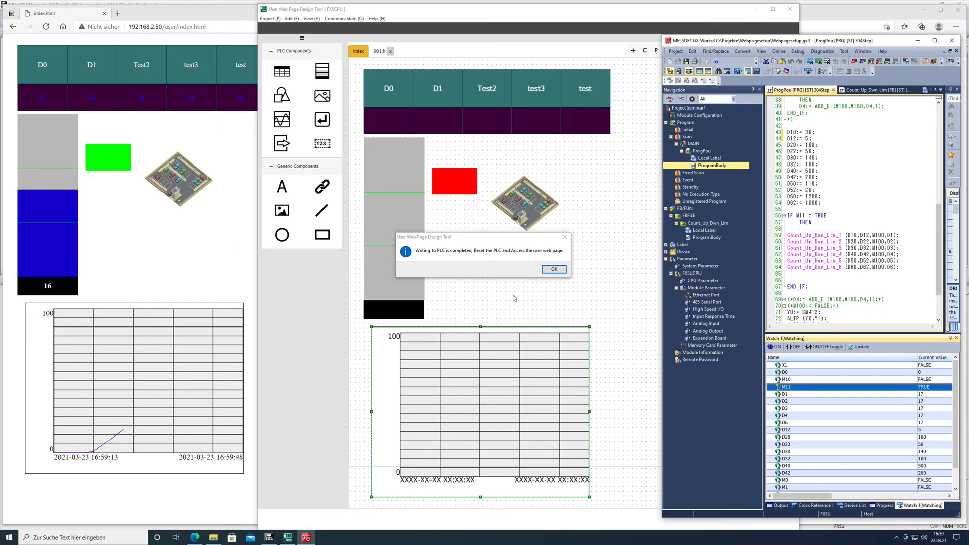
Dismiss the PLC write message in the User Web Page Design Tool and return to the ProgPou program in GX Works3.
{"action": "left_click", "coordinate": [553, 270]}
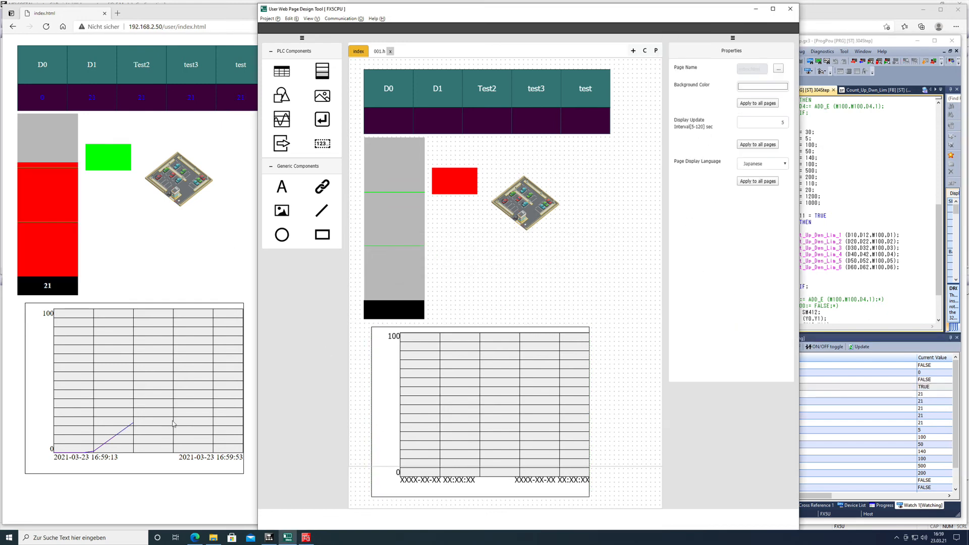
{"action": "left_click", "coordinate": [880, 189]}
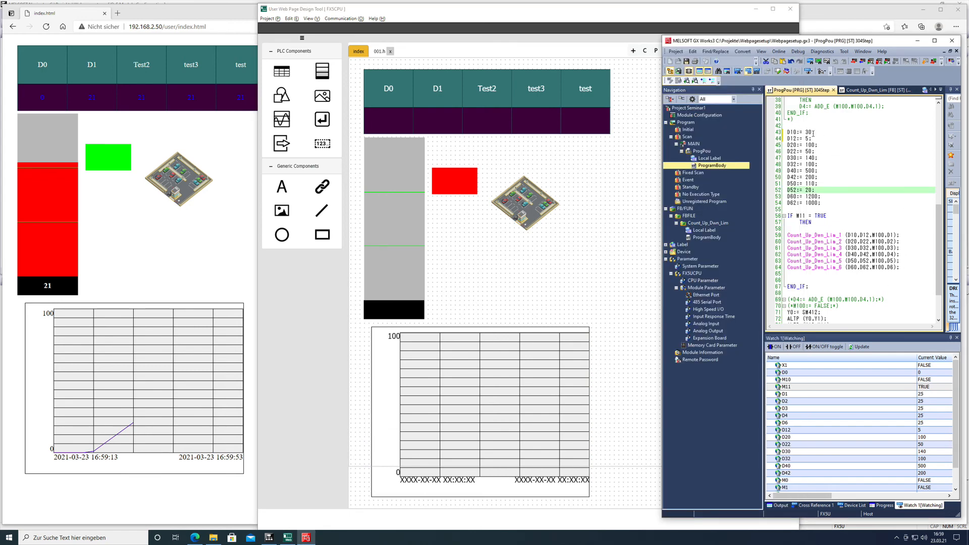